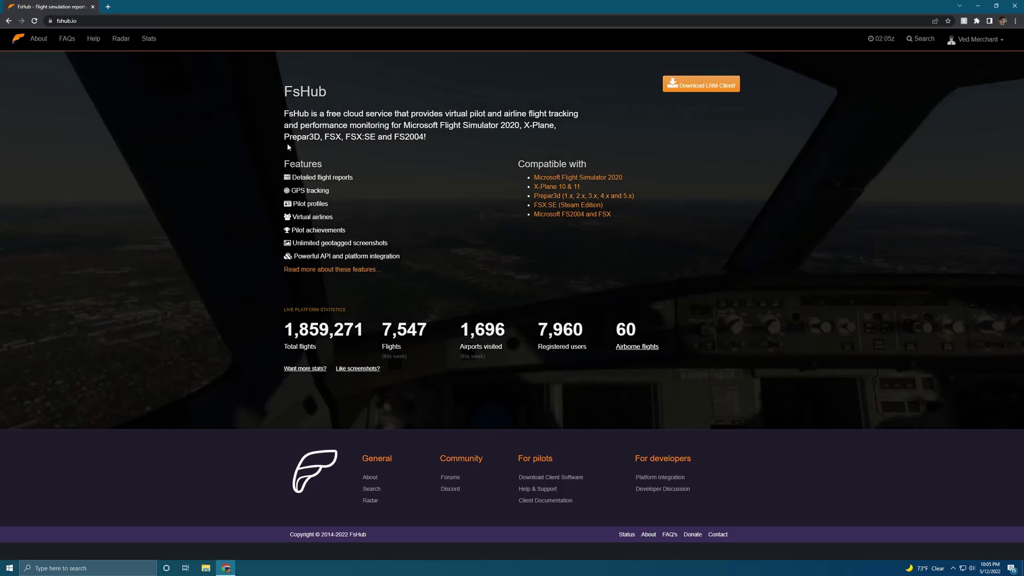
# - Open a new blank Chrome tab beside the fshub.io homepage
pyautogui.hotkey('ctrl', 't')
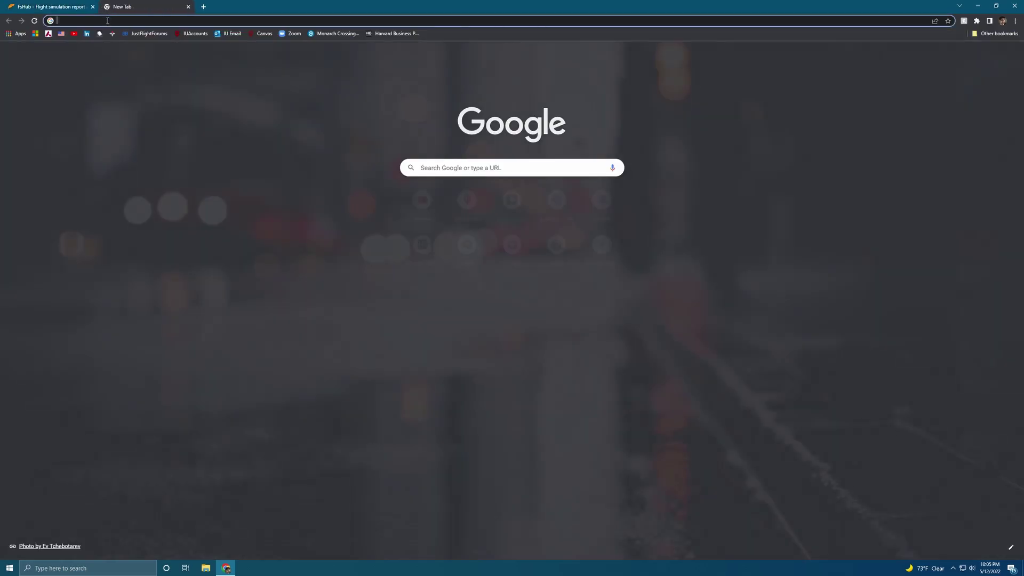
# - Search Google for 'fsuipc free' and open the Fsuipc.com result
pyautogui.write('fsui')
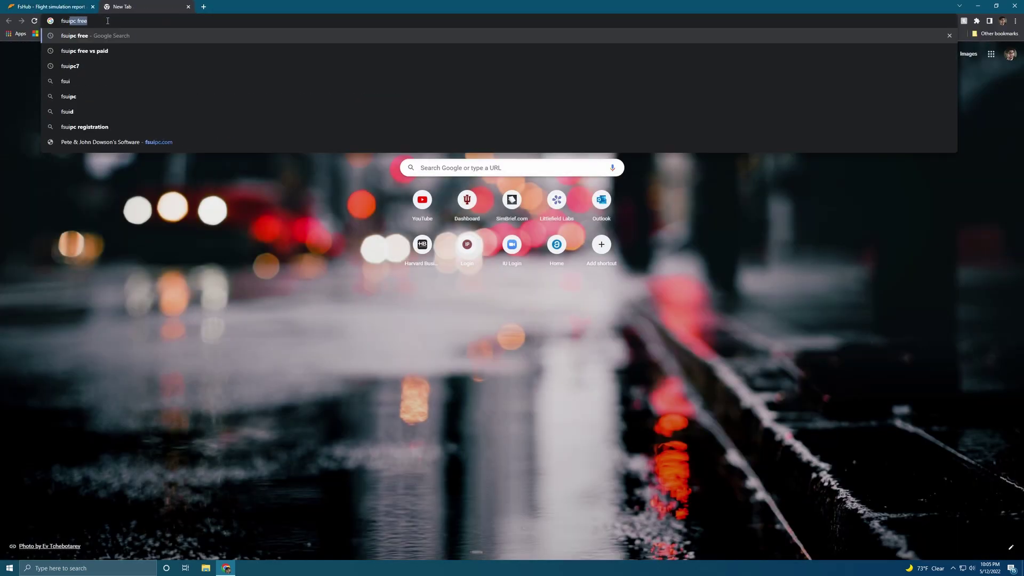
pyautogui.click(106, 36)
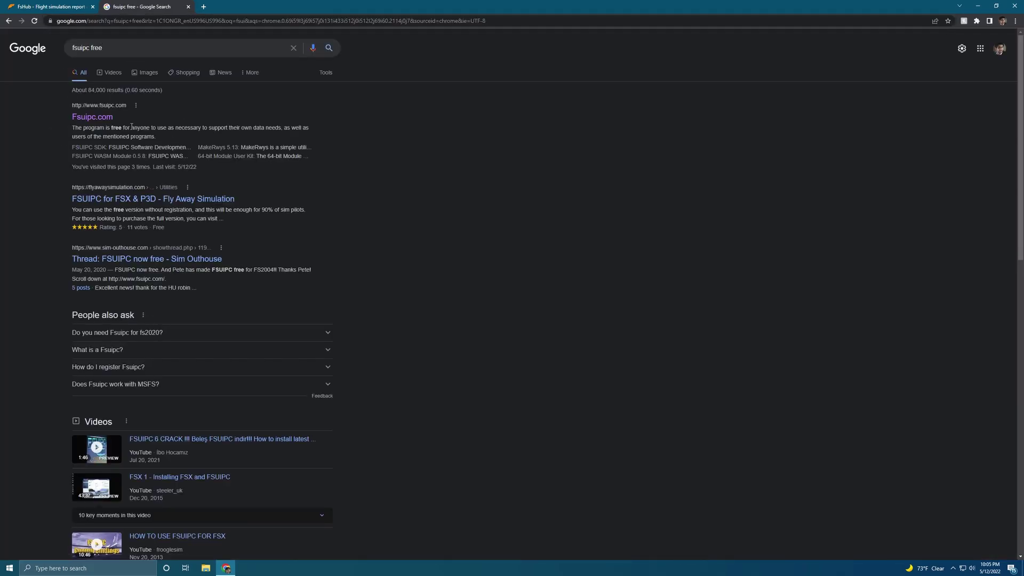
pyautogui.click(91, 120)
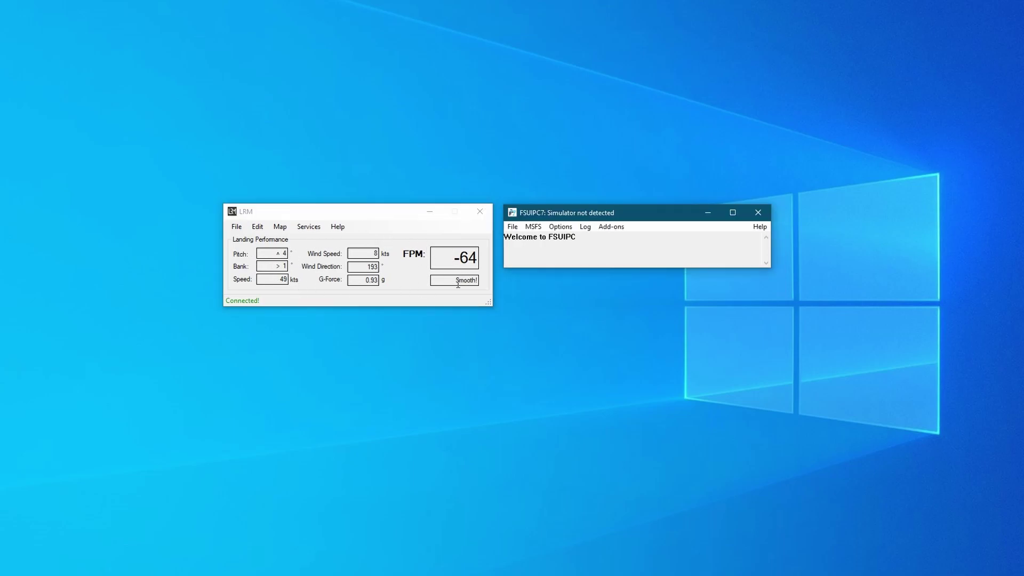
# - Open LRM's Preferences window from the Edit menu
pyautogui.click(443, 252)
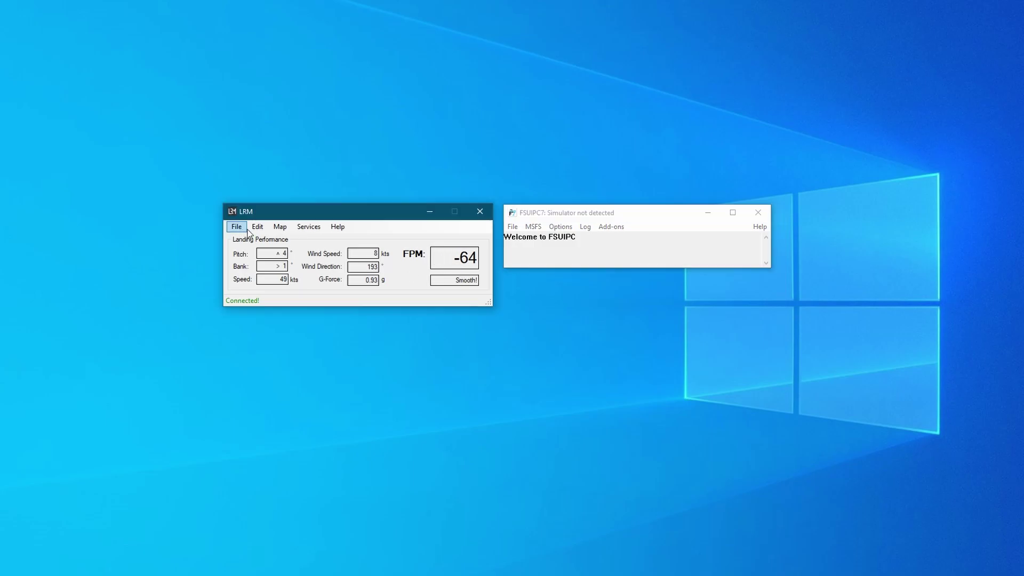
pyautogui.click(260, 228)
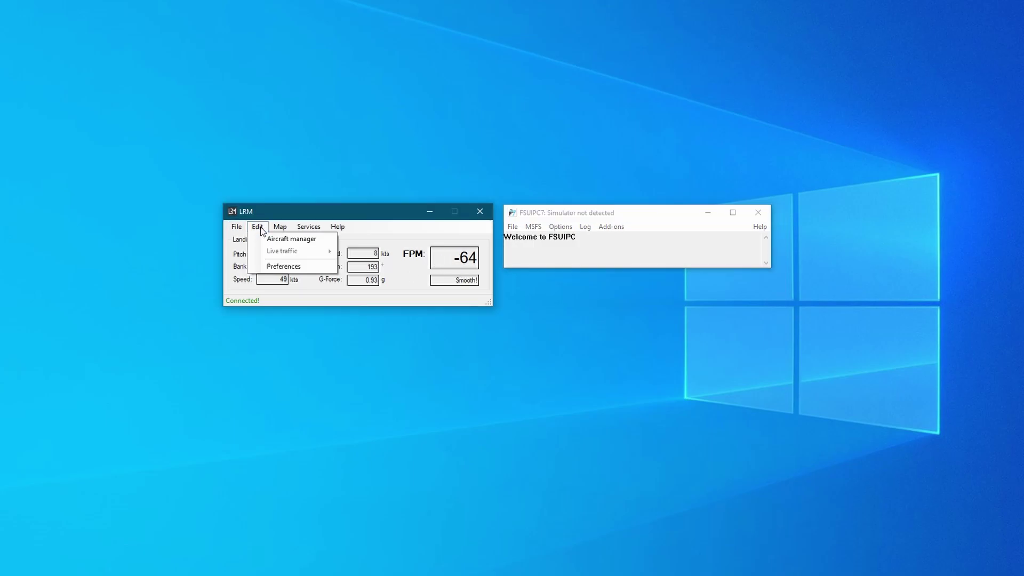
pyautogui.click(284, 267)
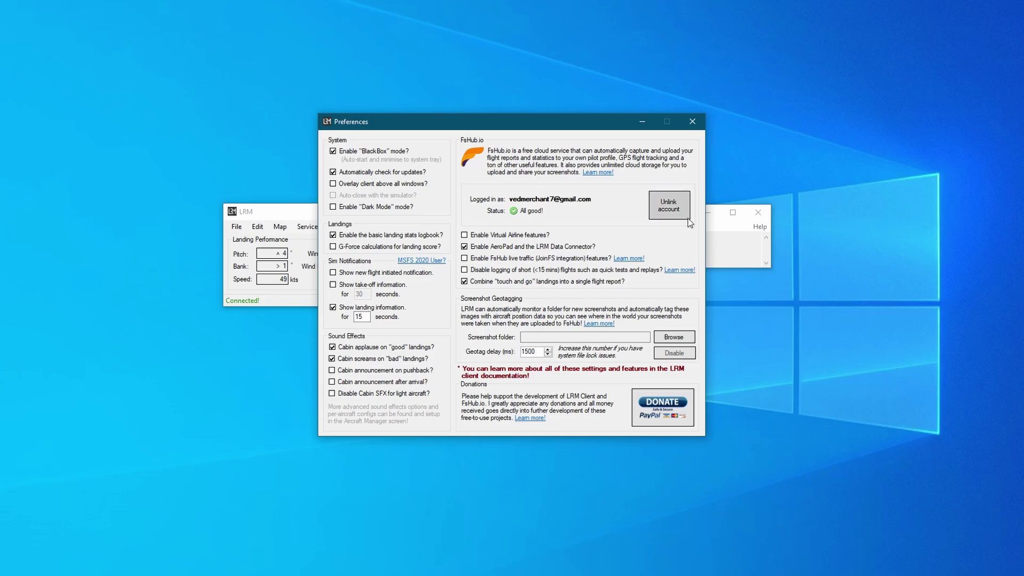
# - Unlink the FsHub account, then relink it using the account e-mail and password
pyautogui.click(669, 205)
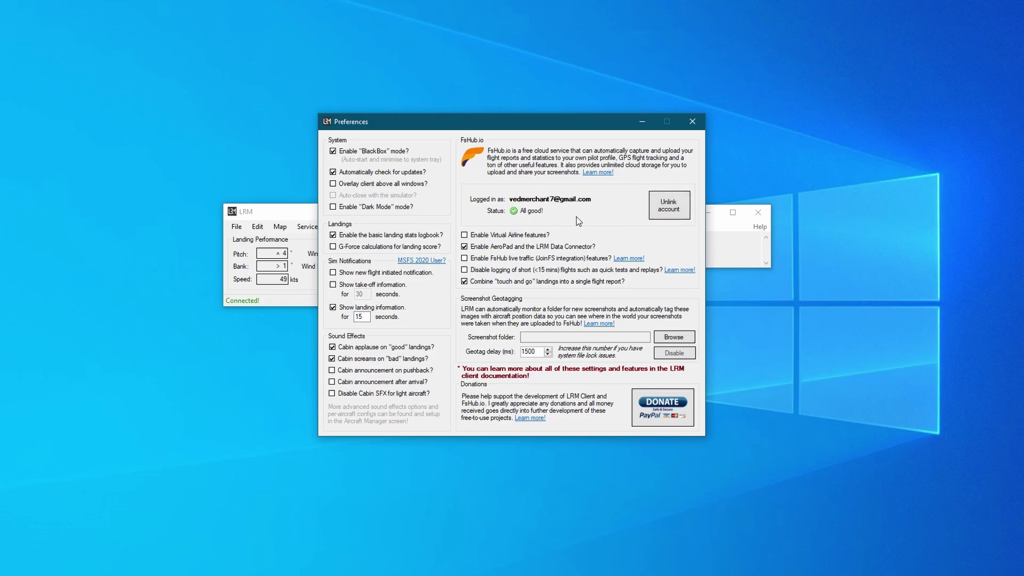
pyautogui.click(560, 327)
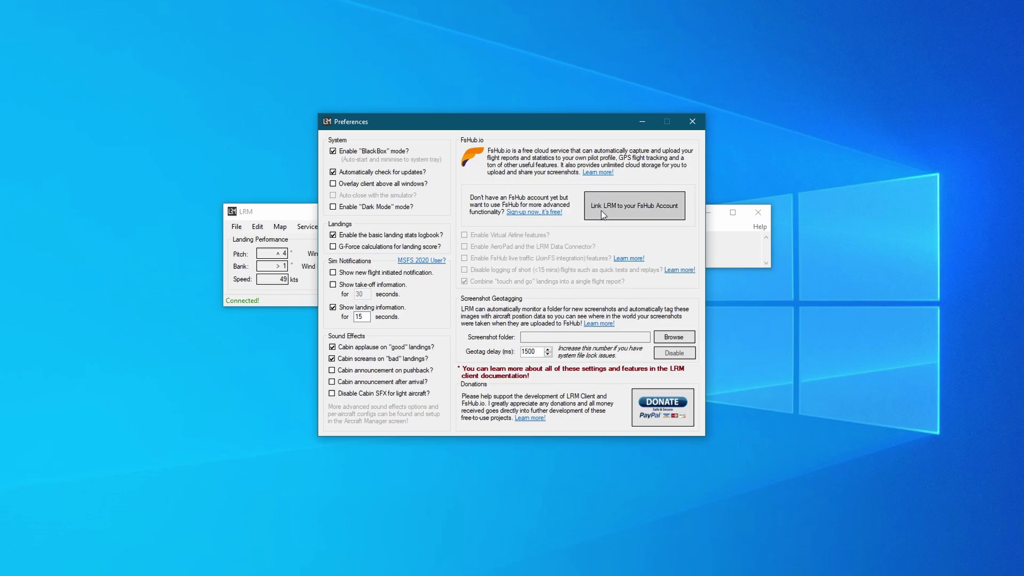
pyautogui.click(644, 212)
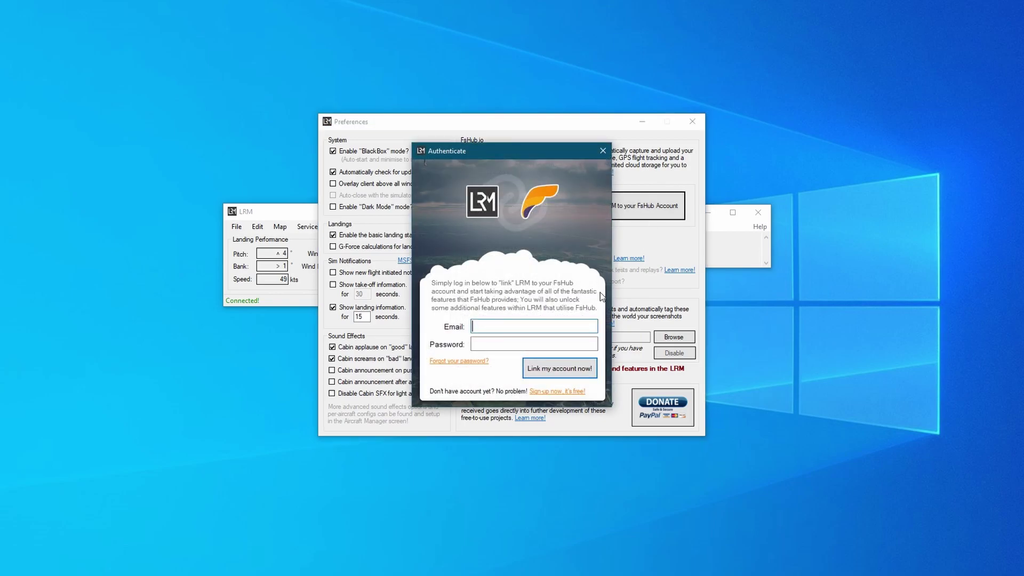
pyautogui.press('Tab')
pyautogui.write('**********')
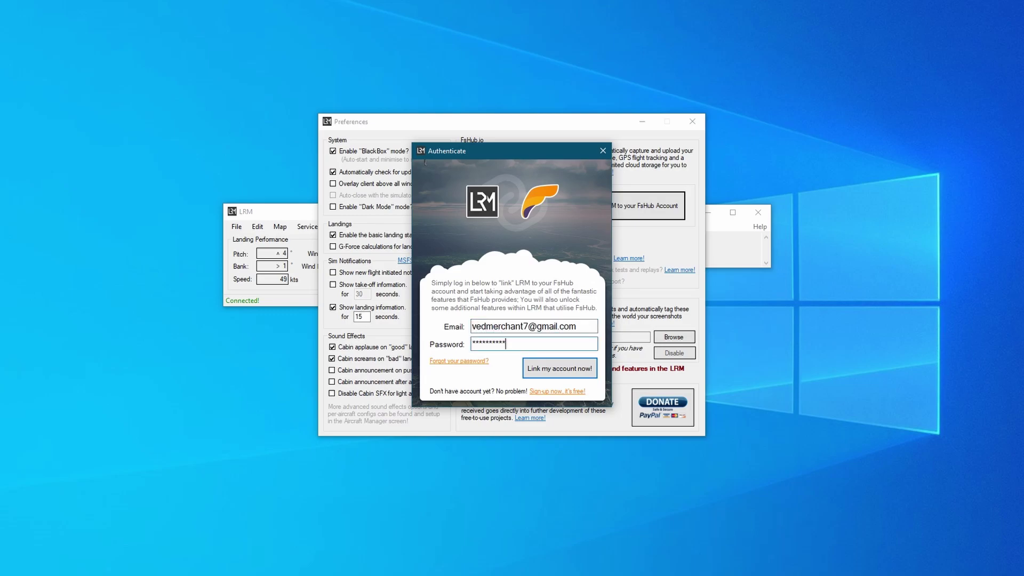
pyautogui.click(557, 371)
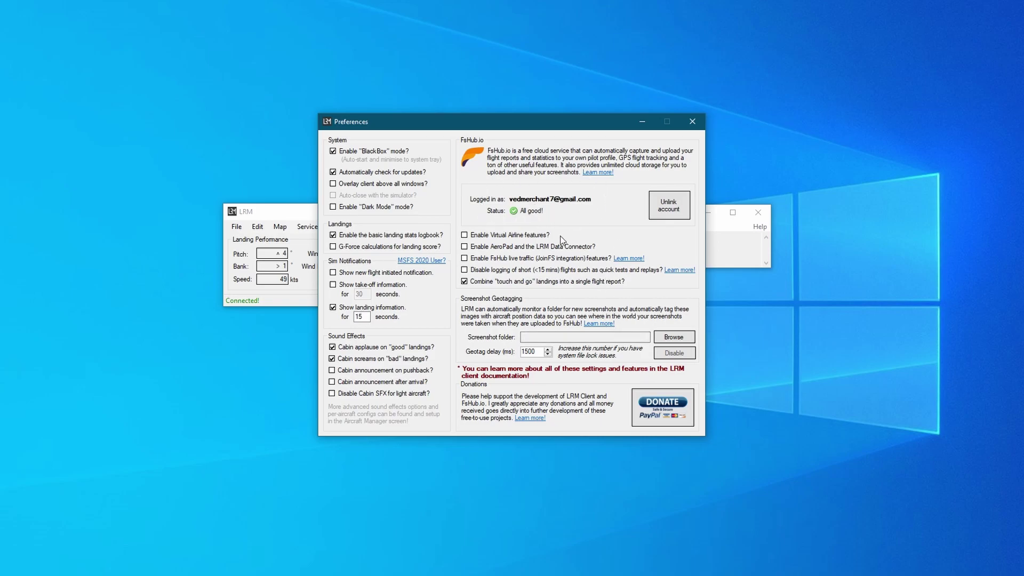
pyautogui.moveTo(504, 125); pyautogui.dragTo(511, 167)
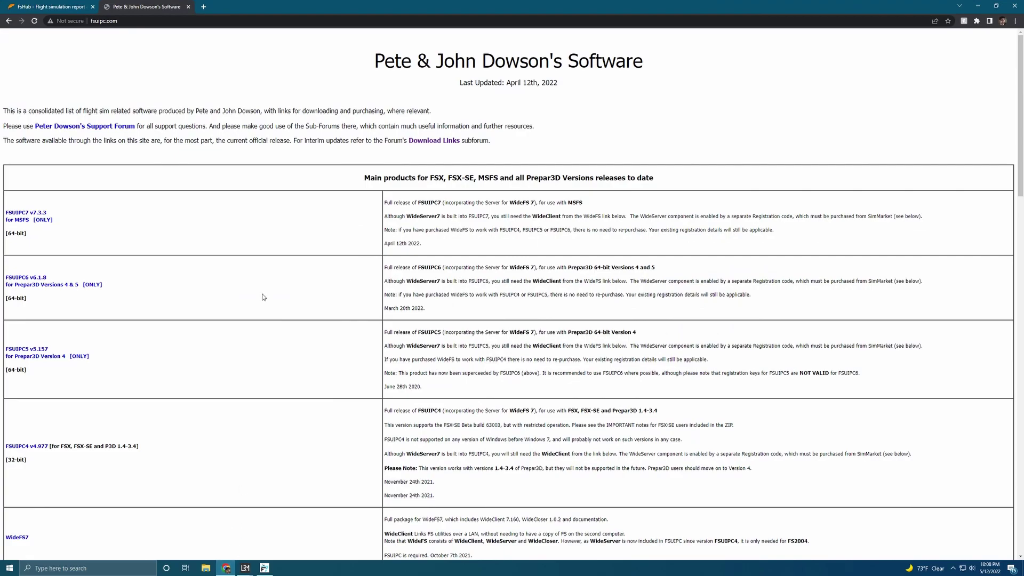
# - Switch back to the FsHub tab and open the Pilot logbook
pyautogui.hotkey('ctrl', 'Tab')
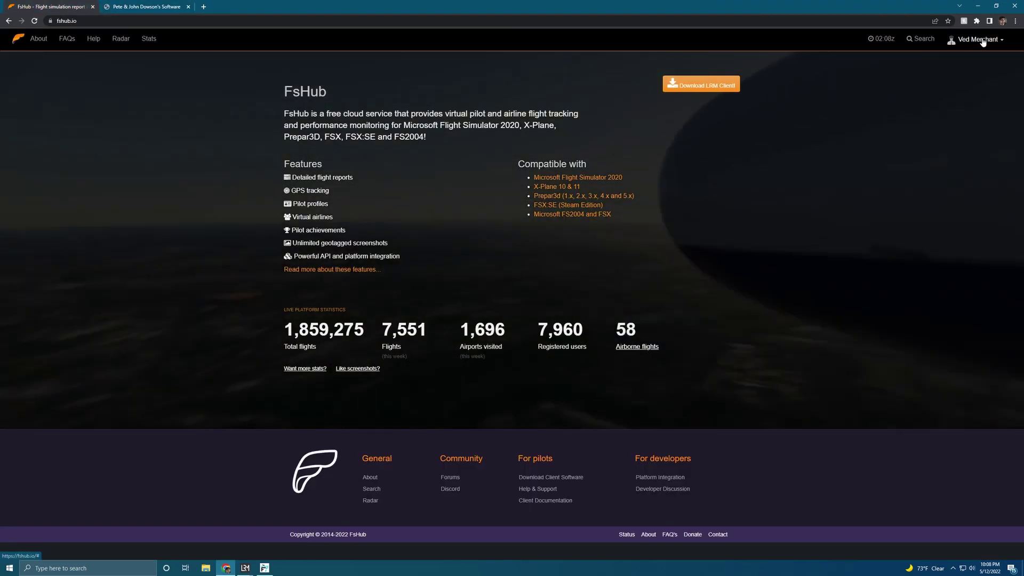
pyautogui.click(983, 42)
pyautogui.click(968, 68)
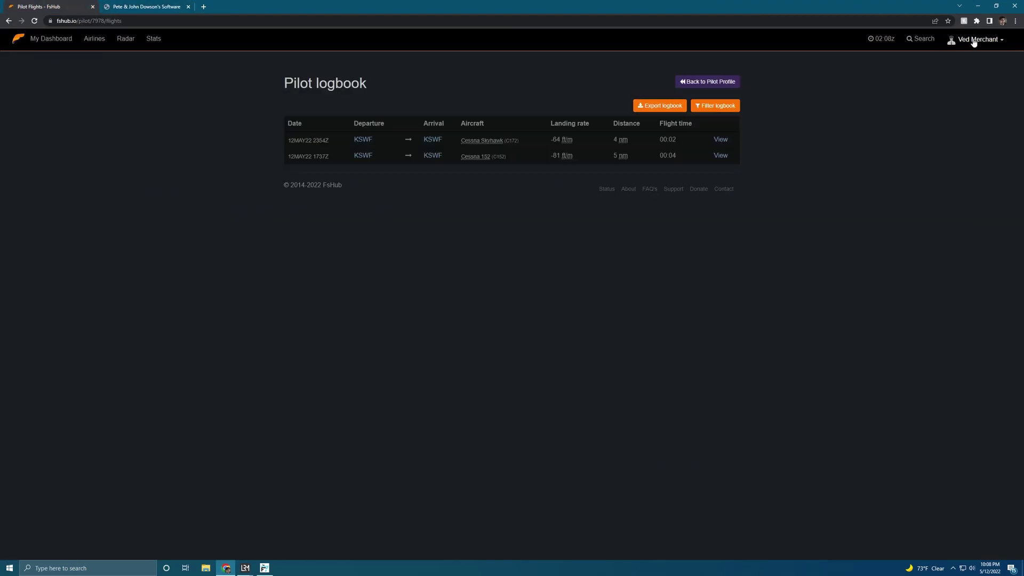
pyautogui.click(975, 41)
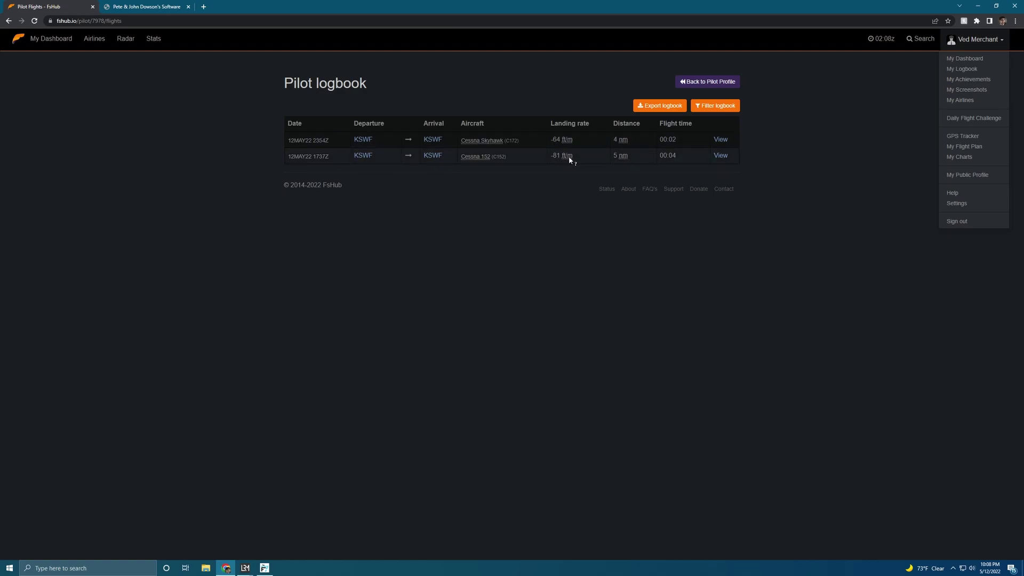
# - Open the 2354Z KSWF flight report and review its -64 ft/min landing and flight path
pyautogui.click(720, 140)
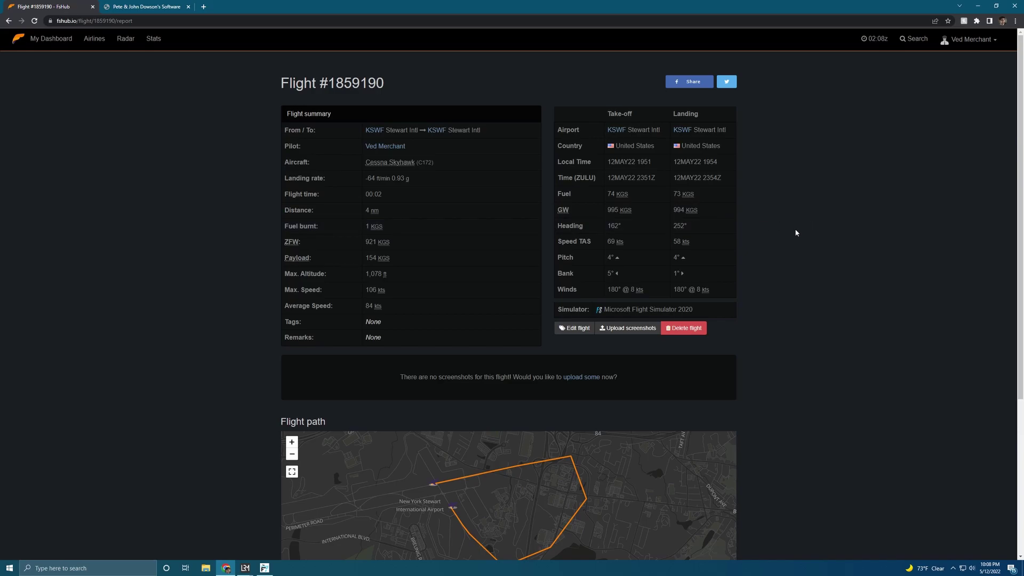
pyautogui.scroll(-1, 798, 233)
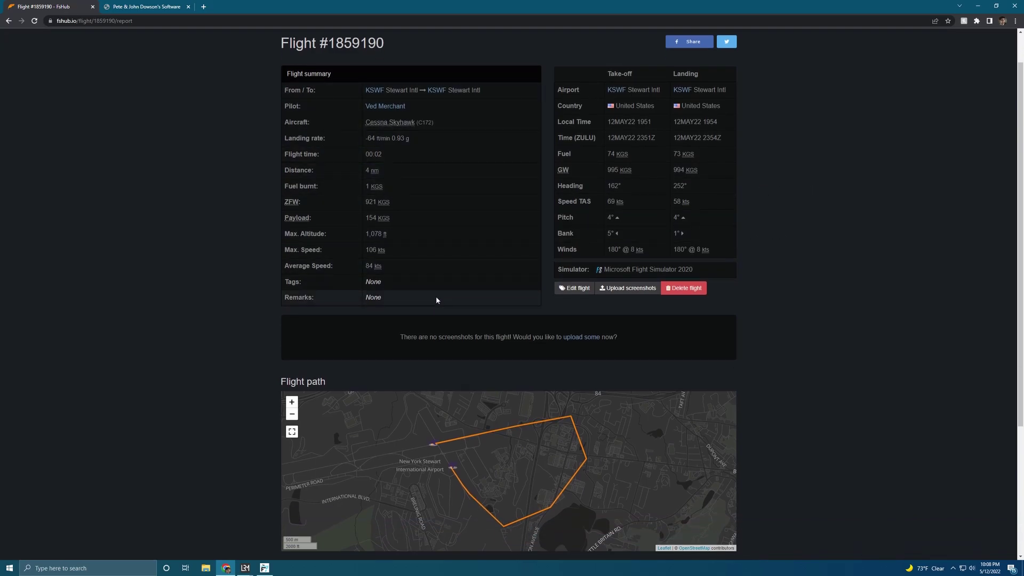
pyautogui.scroll(-1, 628, 291)
pyautogui.moveTo(440, 437); pyautogui.dragTo(444, 439)
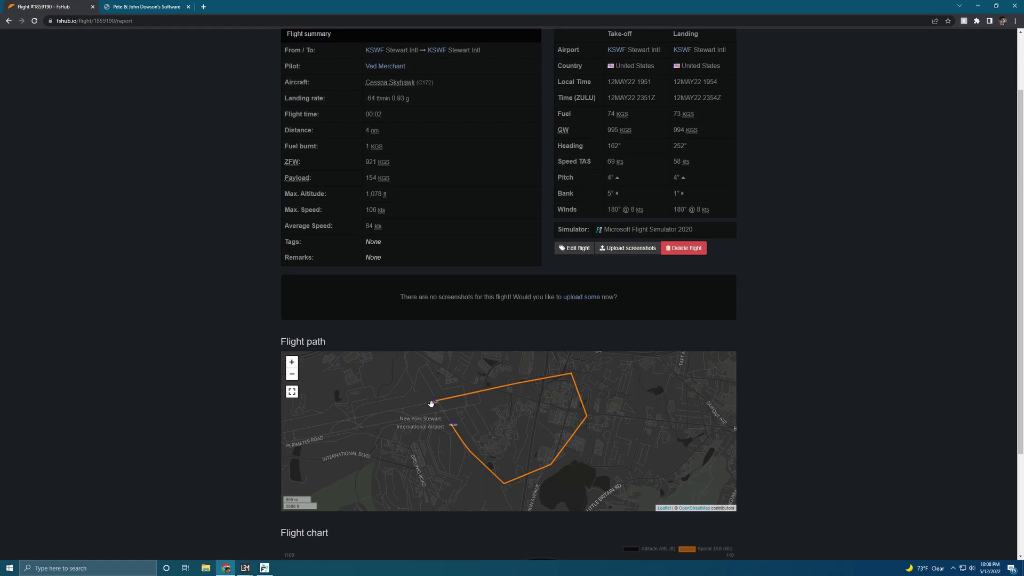
pyautogui.scroll(-2, 804, 296)
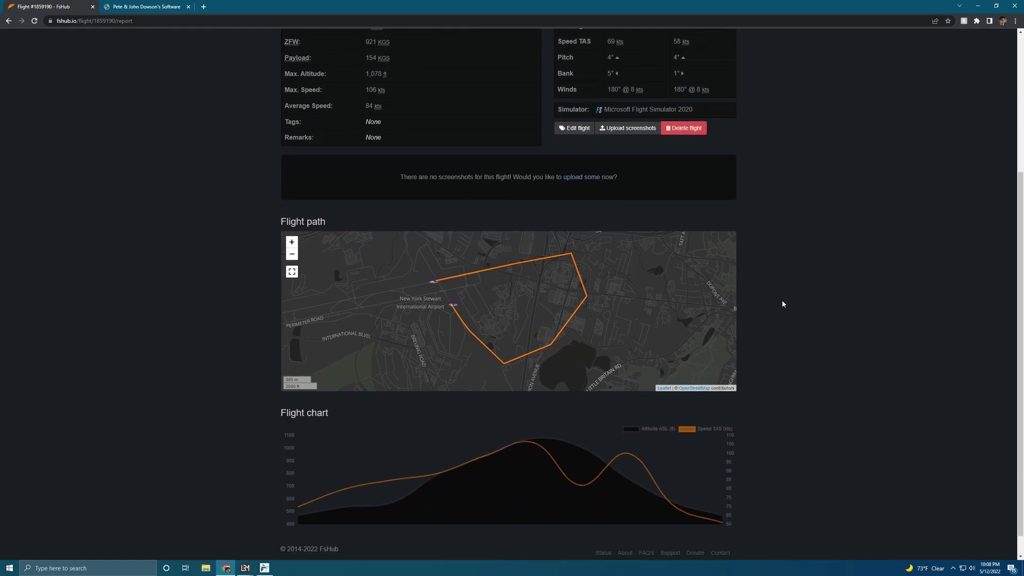
pyautogui.scroll(-1, 764, 410)
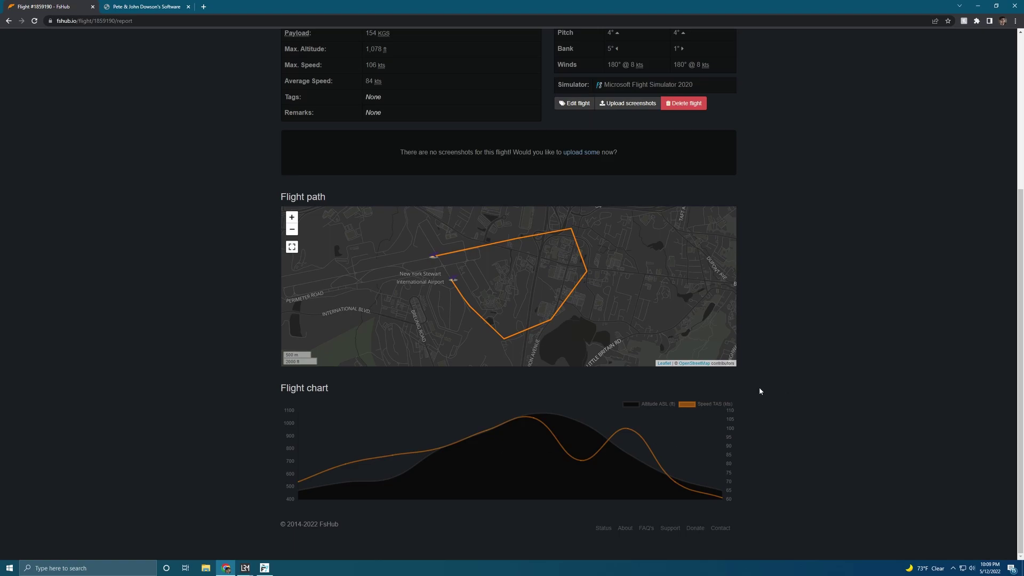
pyautogui.scroll(3, 757, 380)
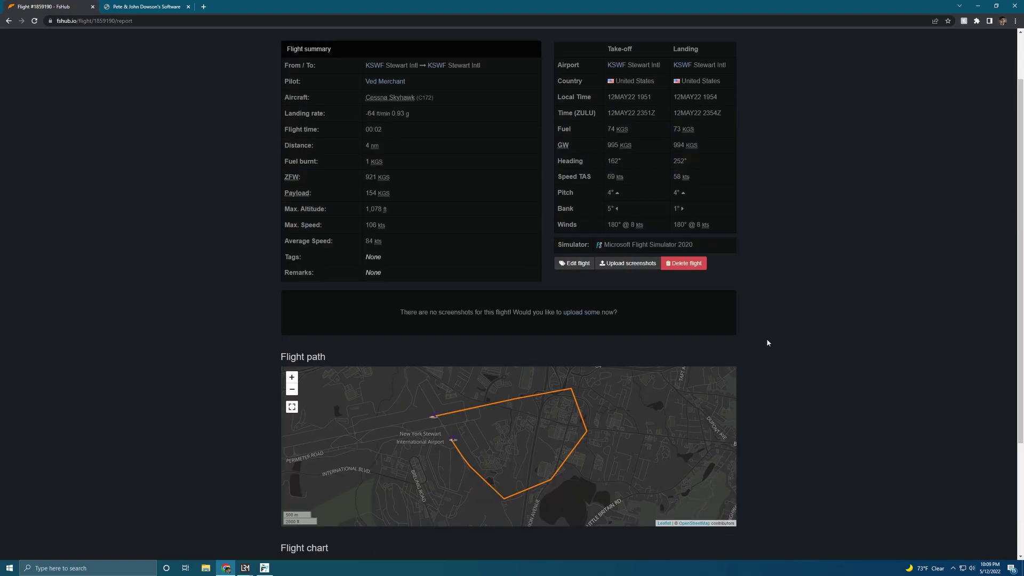
pyautogui.scroll(1, 768, 330)
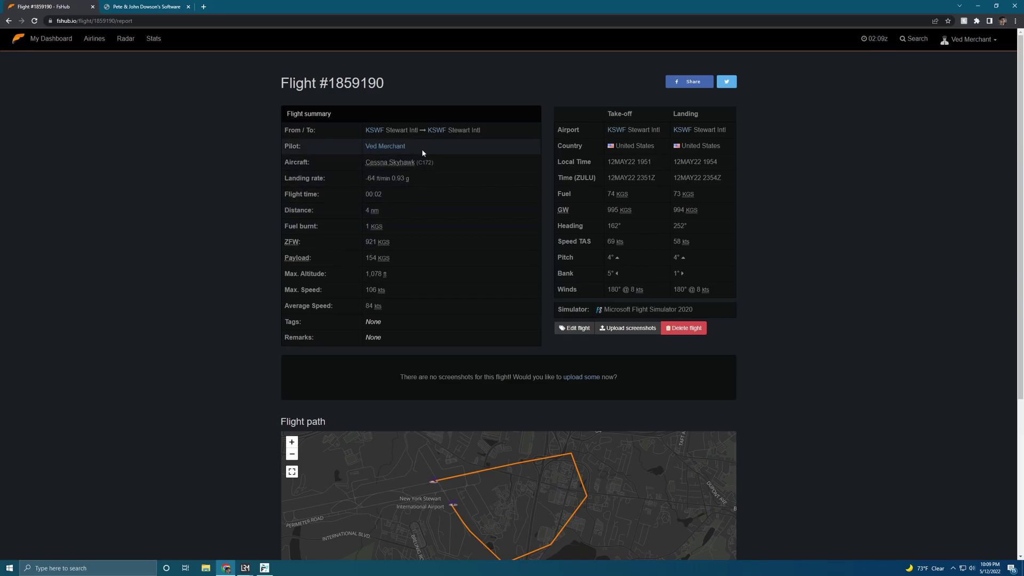
pyautogui.scroll(-1, 457, 300)
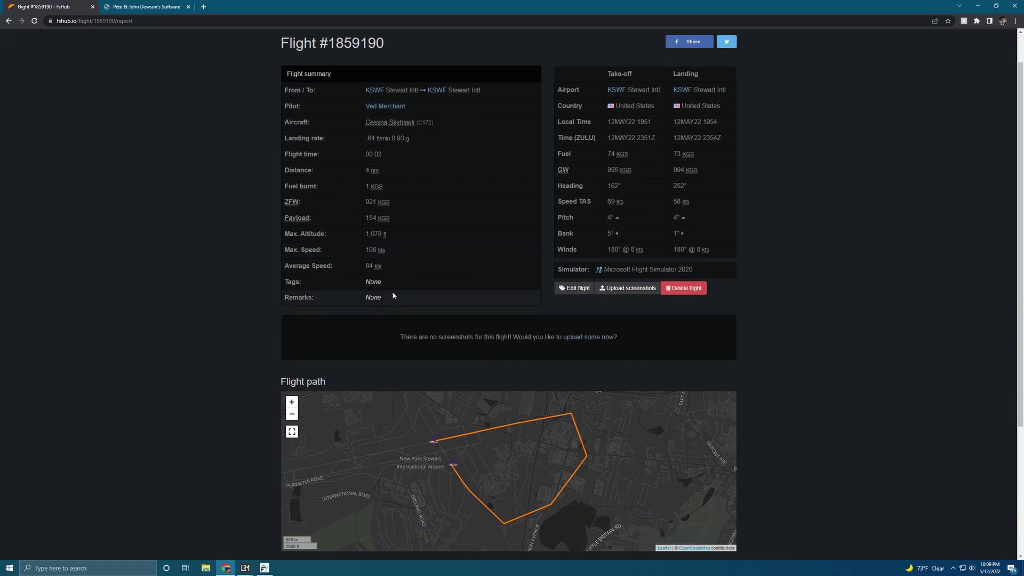
pyautogui.scroll(1, 411, 182)
# - Return to the Pilot logbook and minimize Chrome
pyautogui.click(967, 41)
pyautogui.click(959, 71)
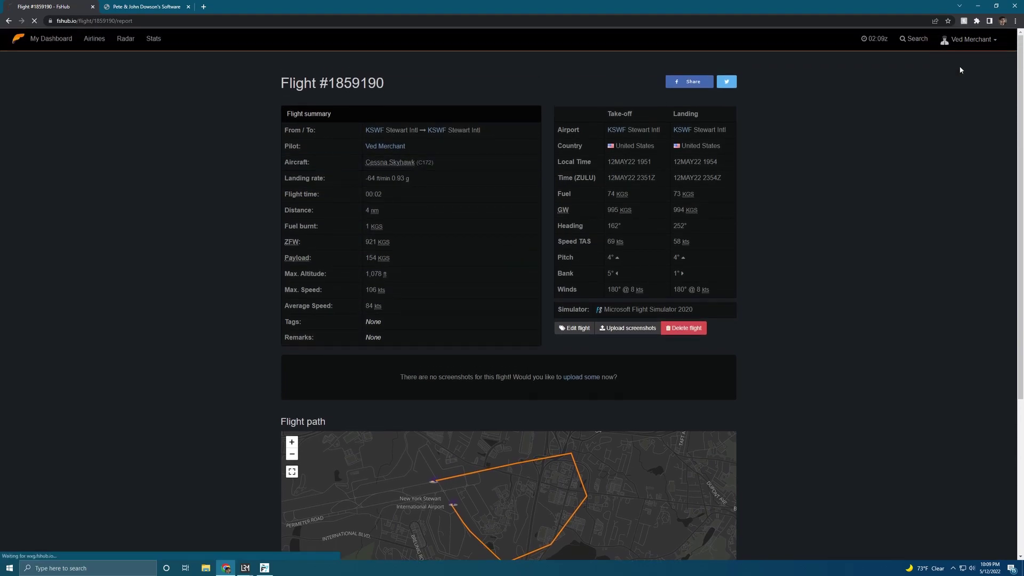
pyautogui.click(977, 7)
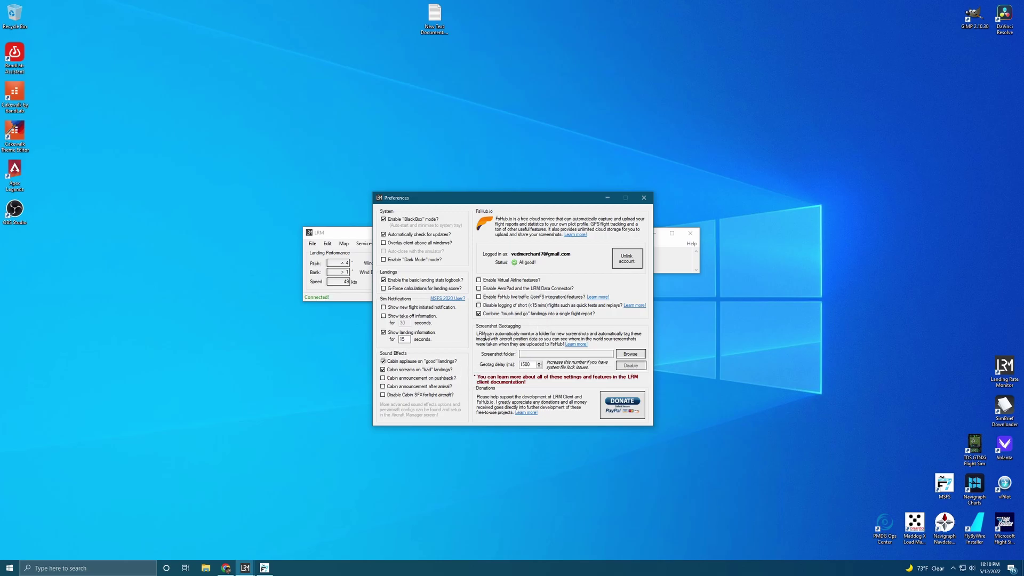
# - Close LRM Preferences, dismiss the 'Aircraft is airborne!' notice, and switch to FSUIPC7
pyautogui.click(413, 415)
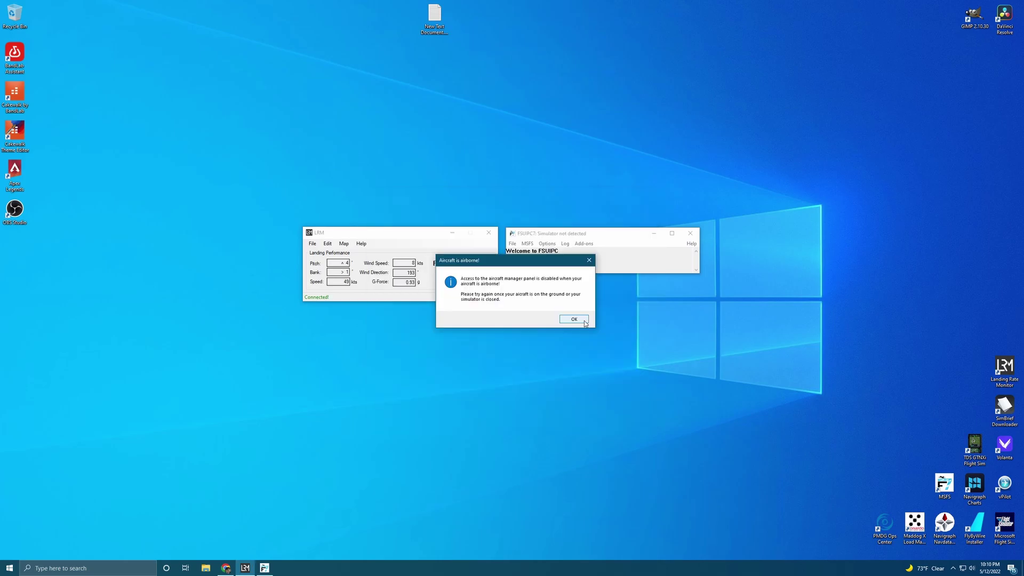
pyautogui.click(954, 568)
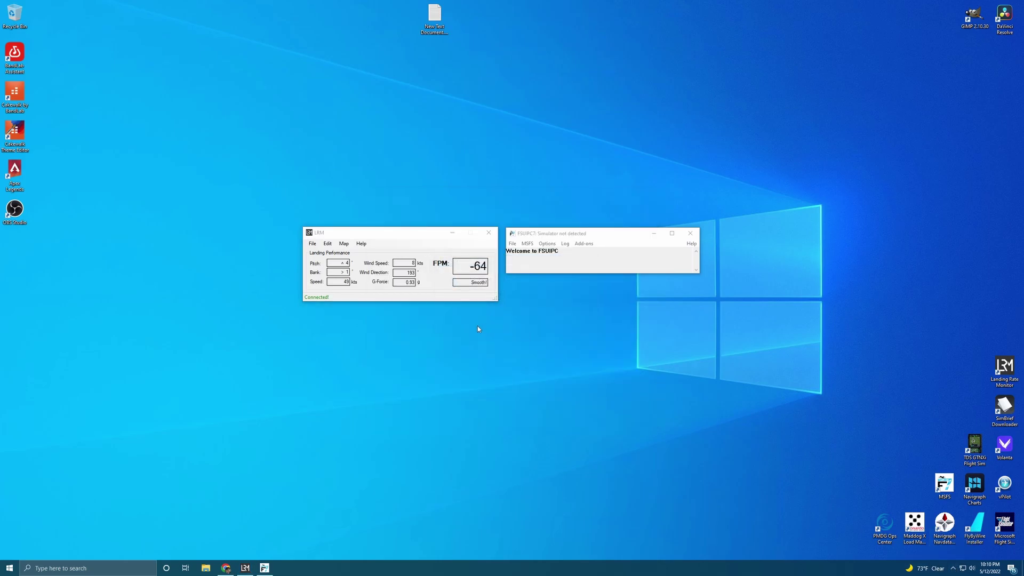
pyautogui.click(331, 250)
pyautogui.click(328, 244)
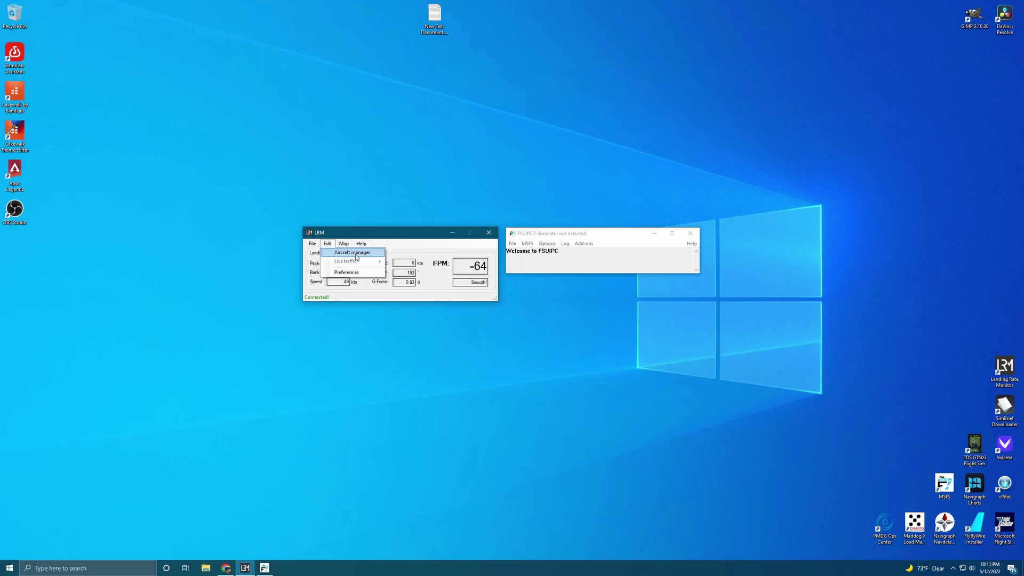
pyautogui.moveTo(345, 248)
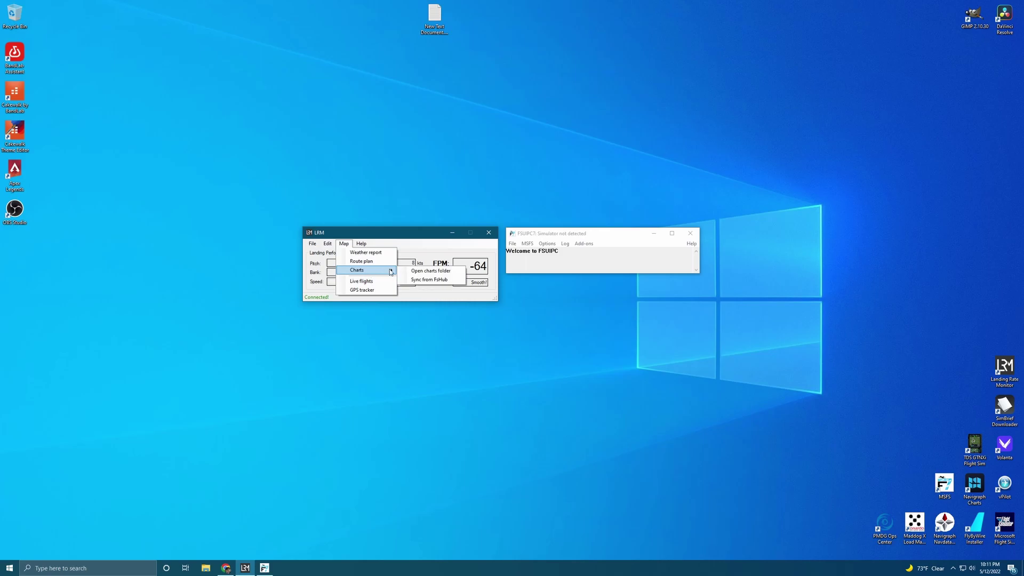
pyautogui.click(559, 251)
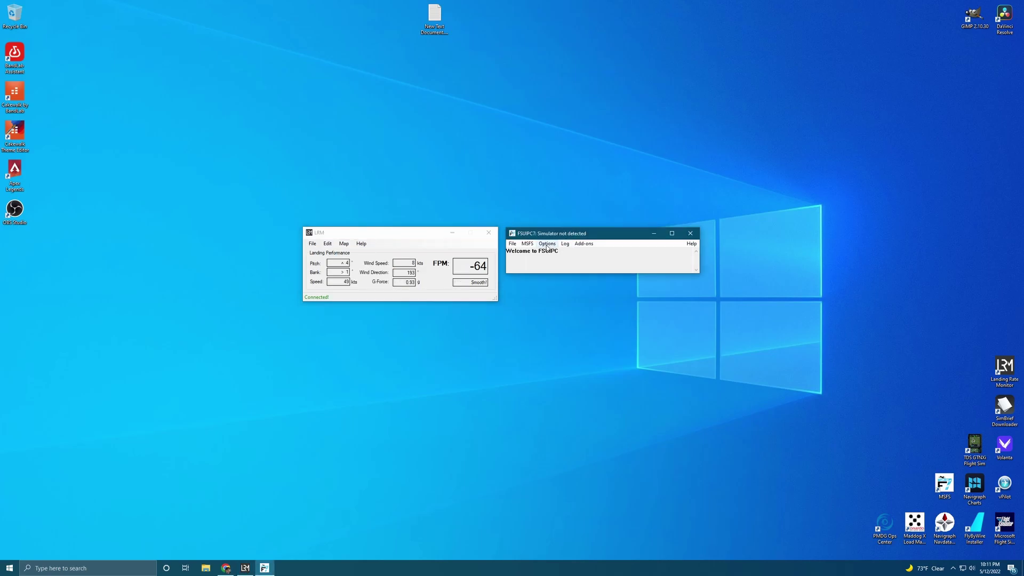
# - Start FSUIPC7's WebSocket Server on localhost port 2048 and close its window
pyautogui.click(585, 244)
pyautogui.moveTo(603, 260)
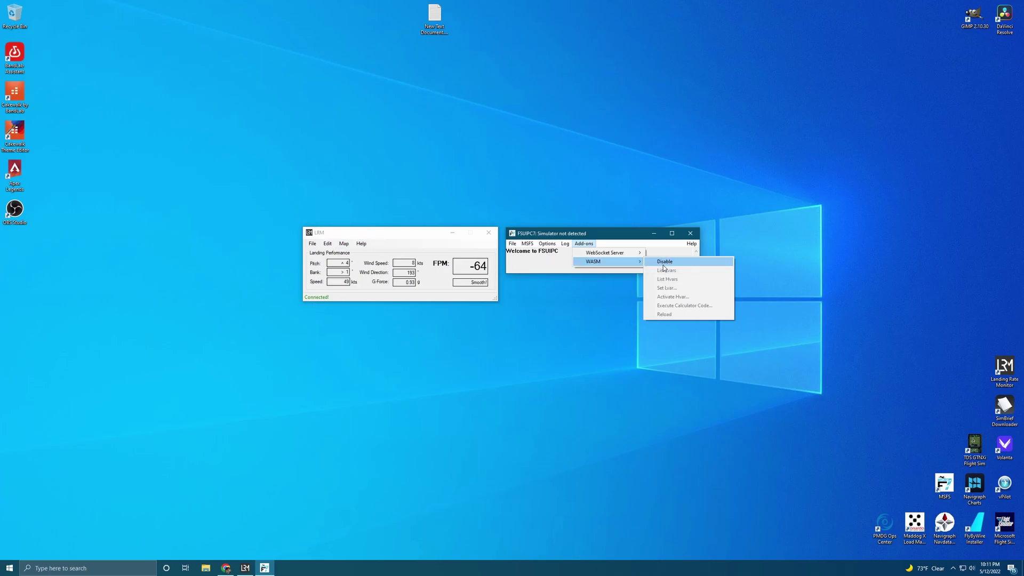
pyautogui.moveTo(633, 254)
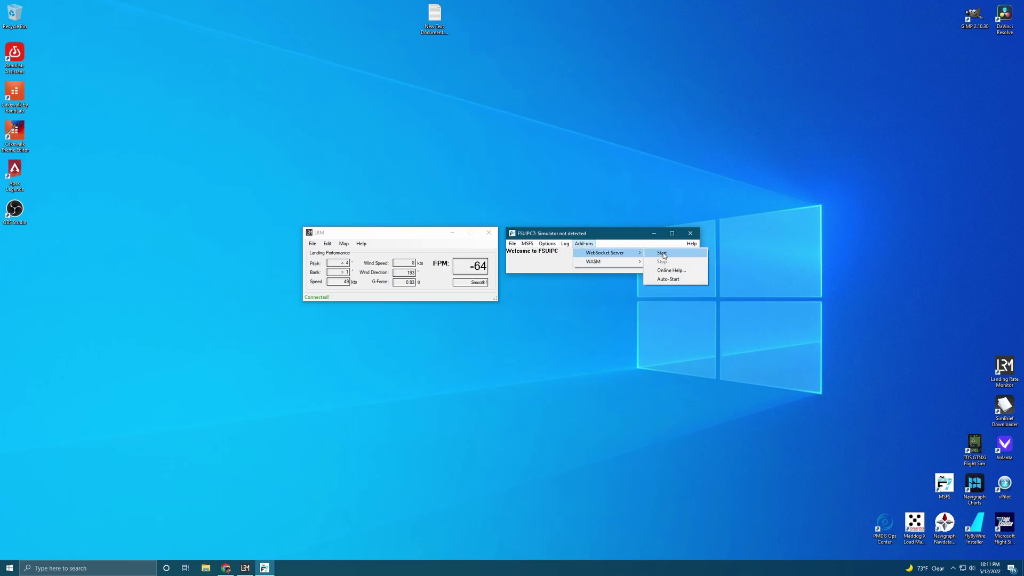
pyautogui.click(663, 254)
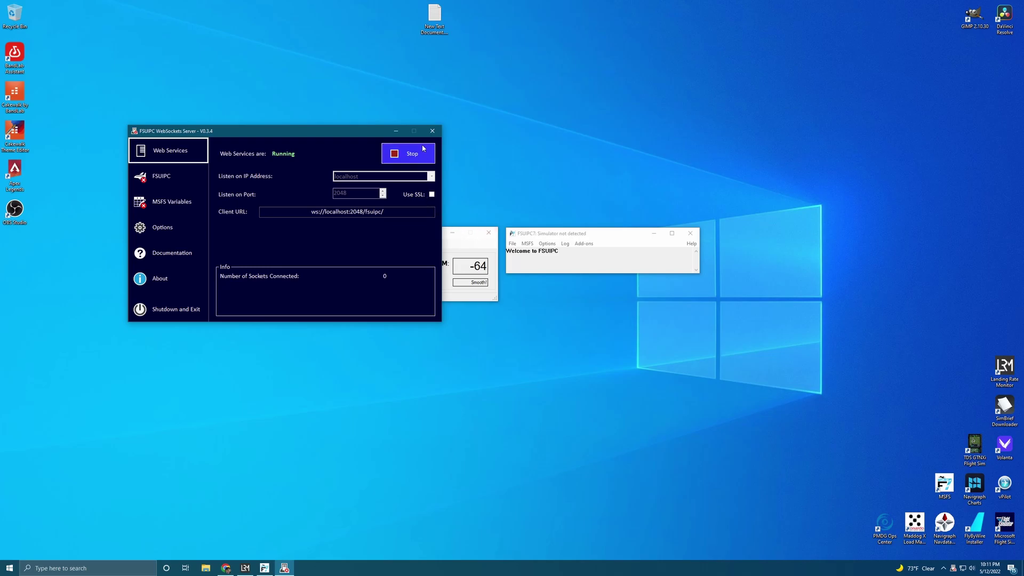
pyautogui.click(431, 131)
# - Check the Add-ons menu again, then open LRM's Preferences from the Edit menu
pyautogui.click(584, 243)
pyautogui.moveTo(626, 261)
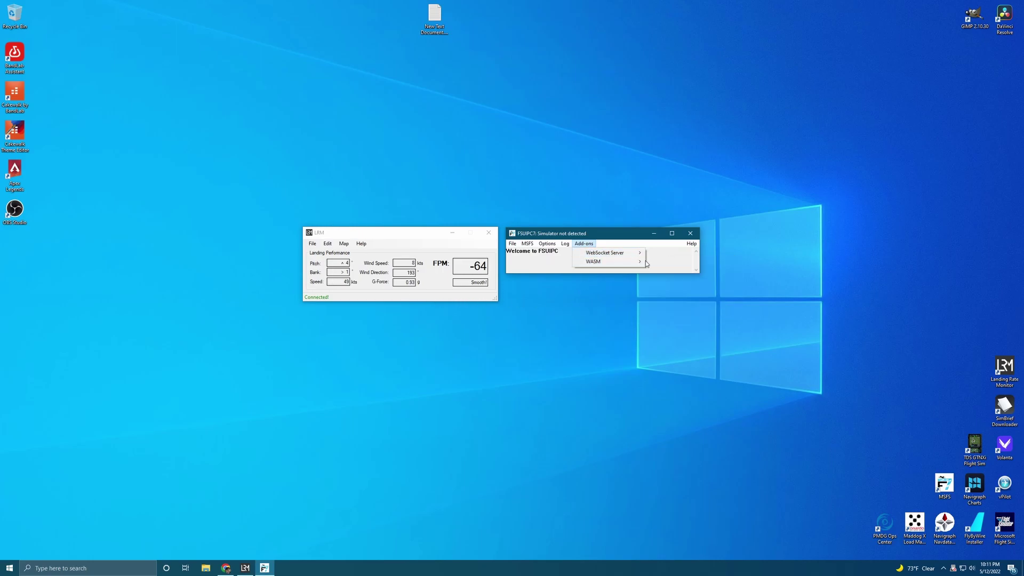
pyautogui.click(680, 260)
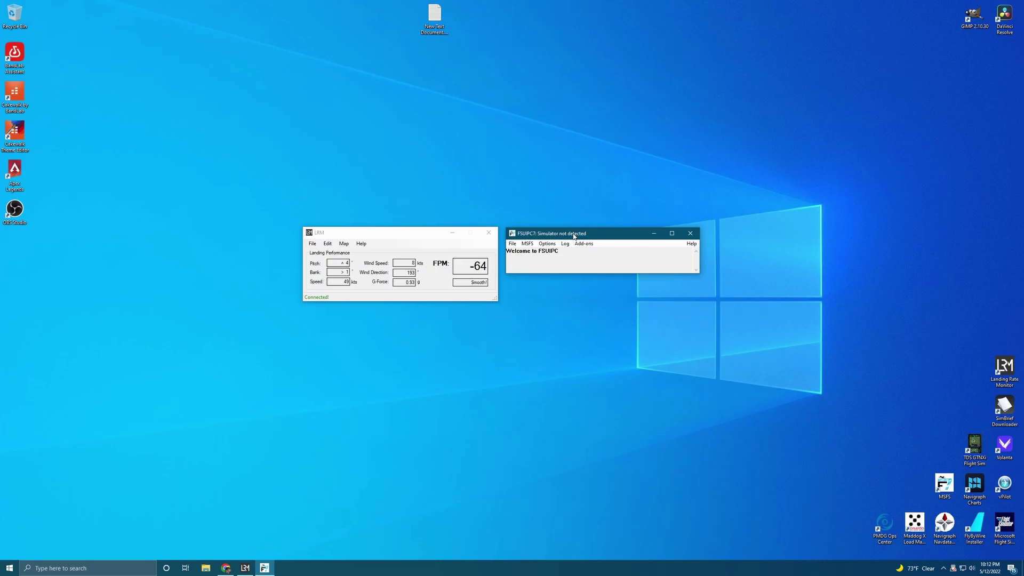
pyautogui.click(328, 243)
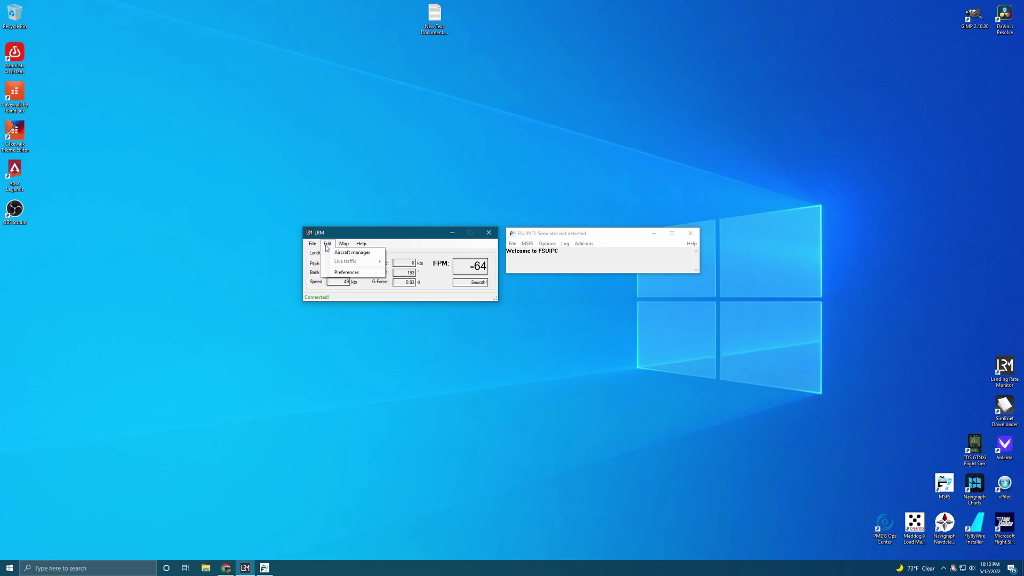
pyautogui.click(342, 273)
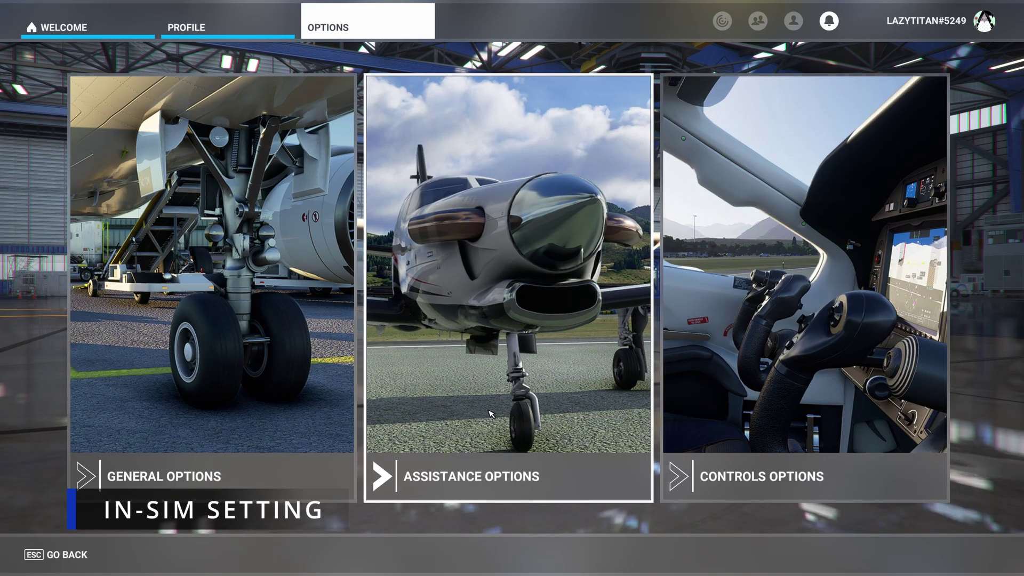
pyautogui.click(447, 394)
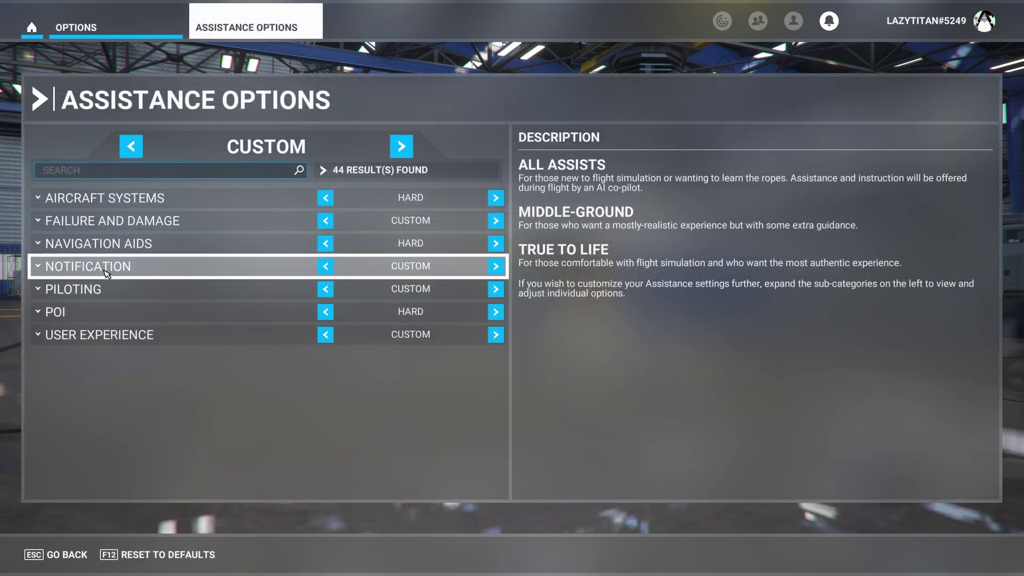
pyautogui.click(107, 273)
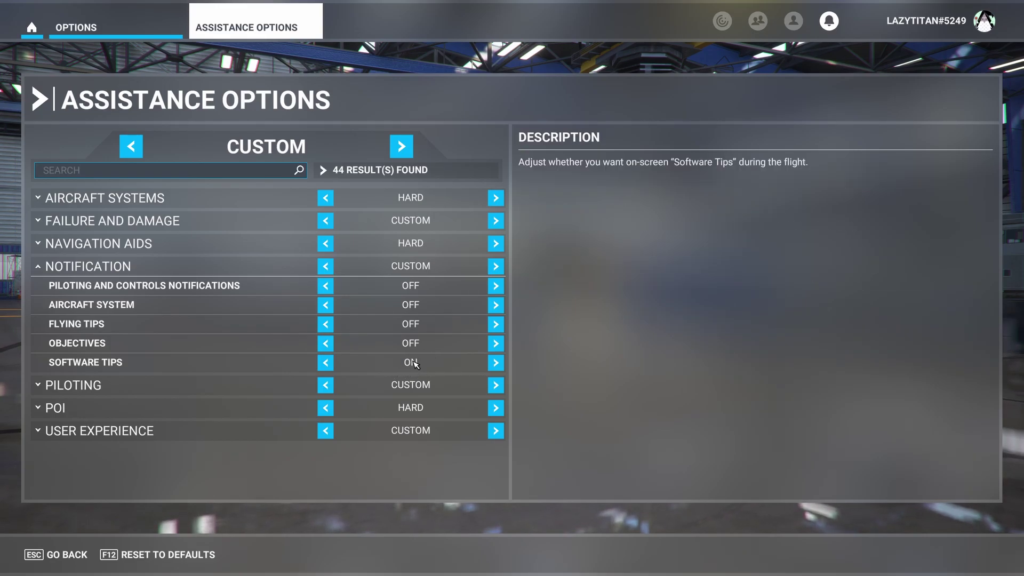
pyautogui.click(66, 556)
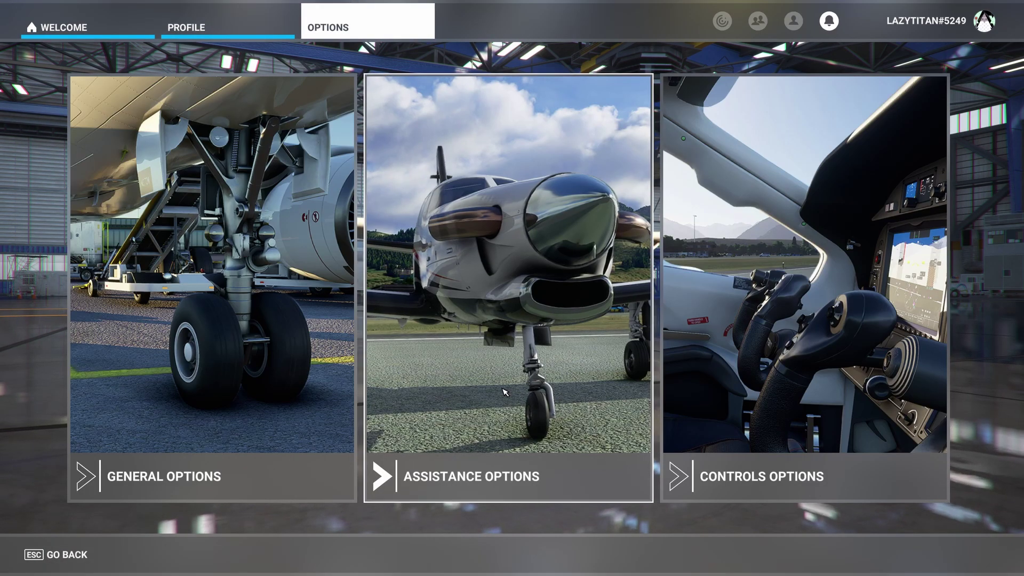
# - Bring FSUIPC7 forward and check Auto-Connect to FS under Options
pyautogui.press('super')
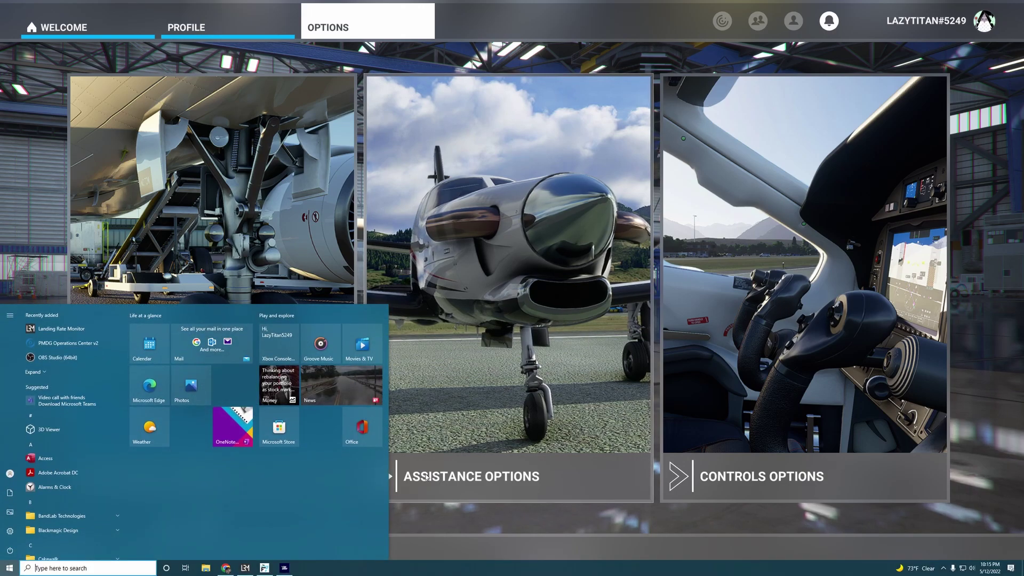
pyautogui.click(266, 569)
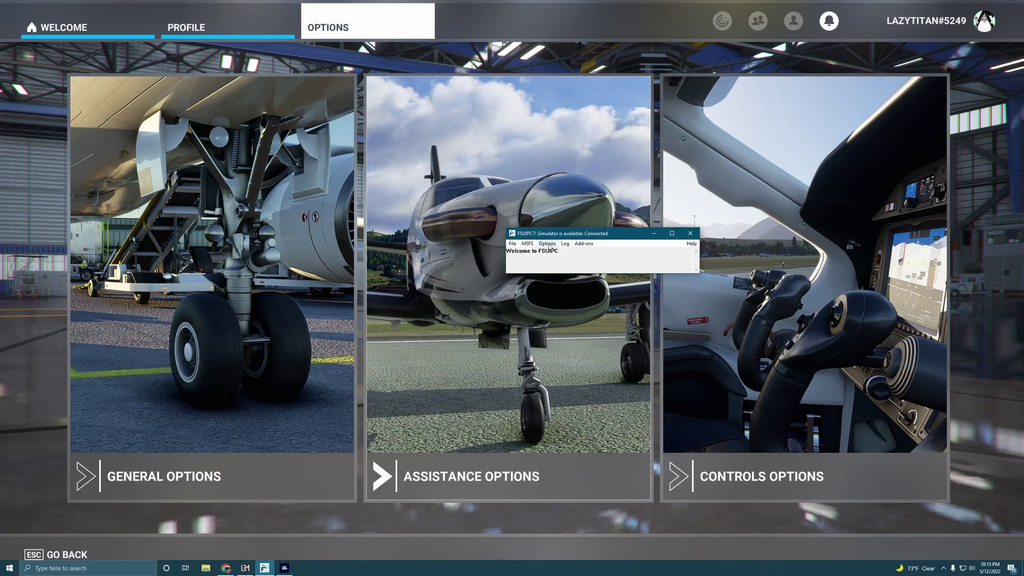
pyautogui.click(547, 244)
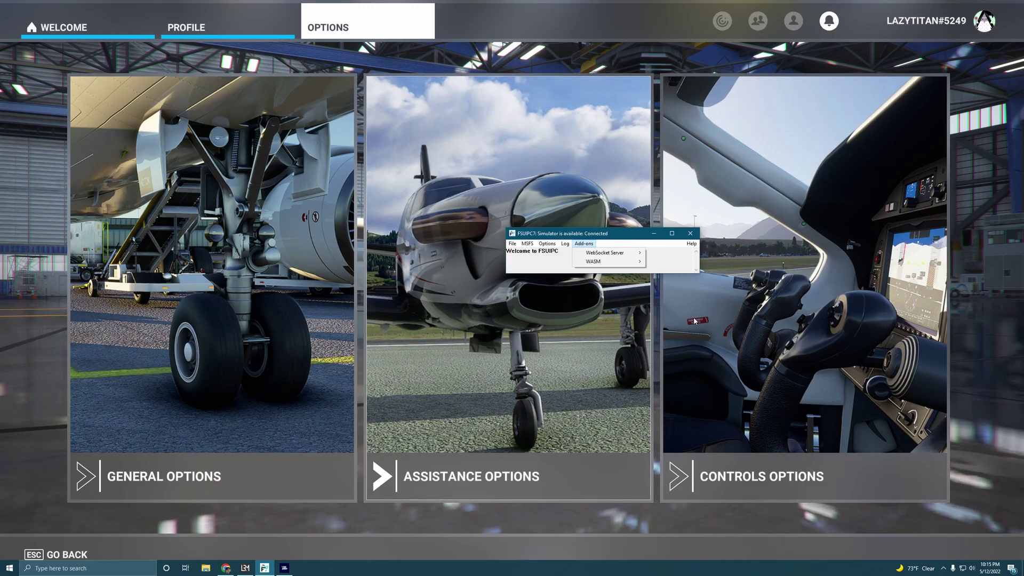
pyautogui.moveTo(547, 244)
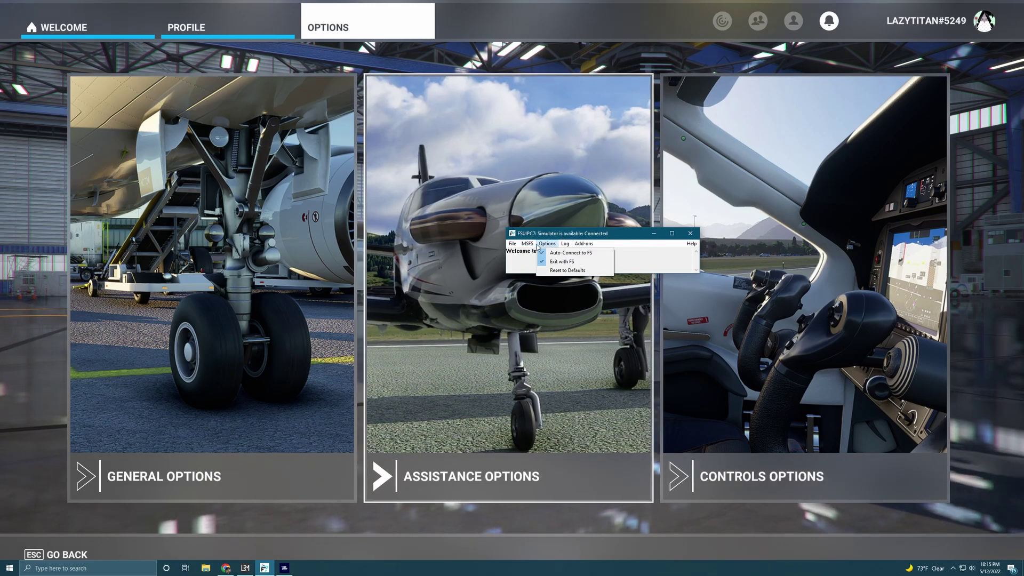
# - Reopen LRM's Preferences via Edit > Preferences
pyautogui.click(245, 568)
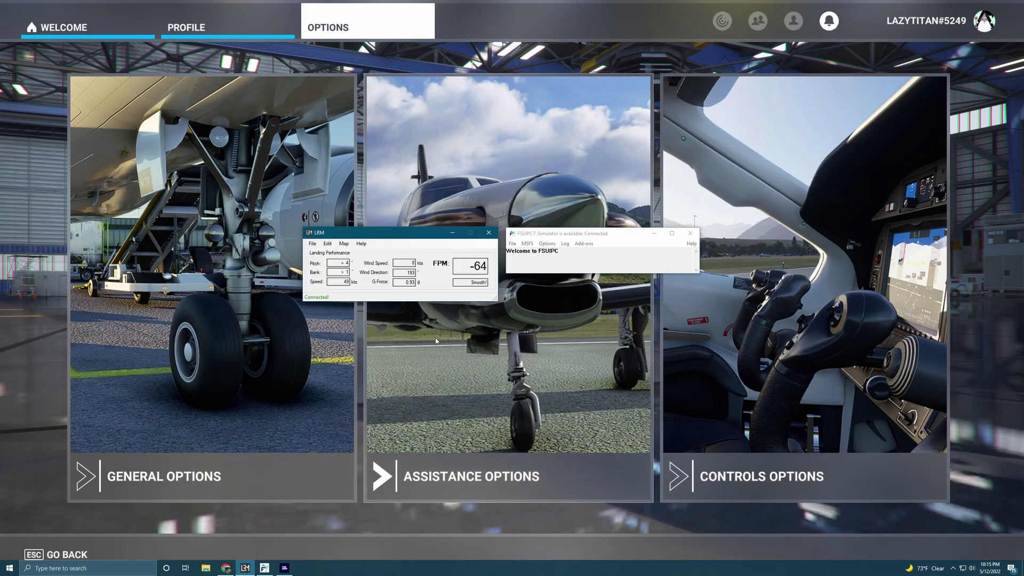
pyautogui.click(327, 244)
pyautogui.click(347, 272)
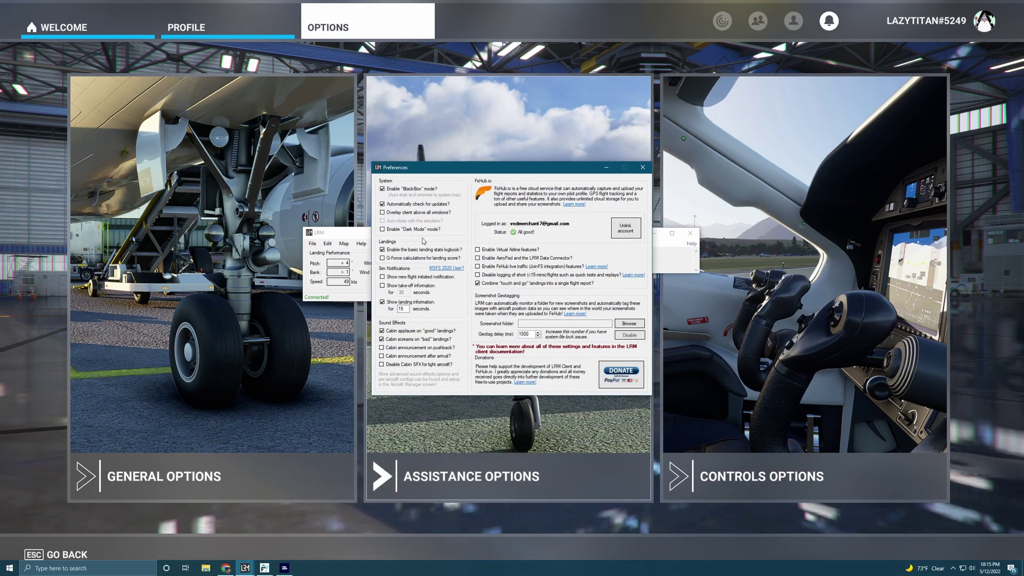